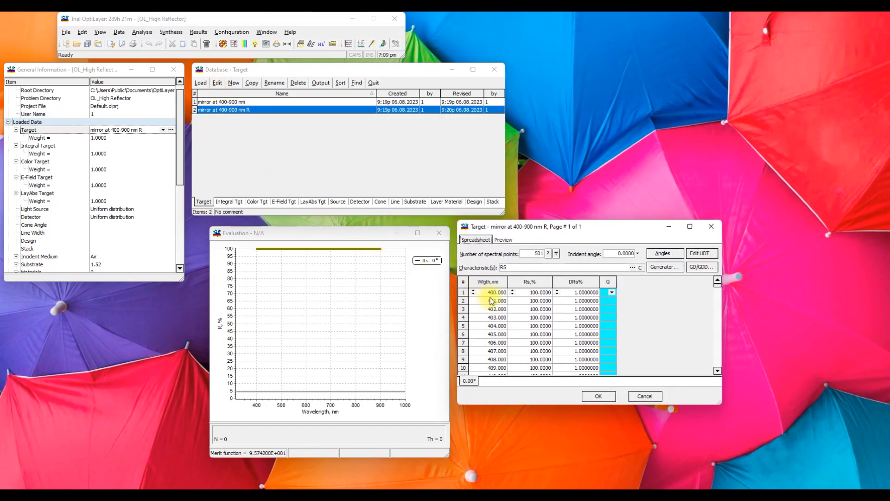
- Check the wavelength and Rs columns of the target "mirror at 400-900 nm R" through the last row, accept it and load it
click(488, 281)
click(541, 253)
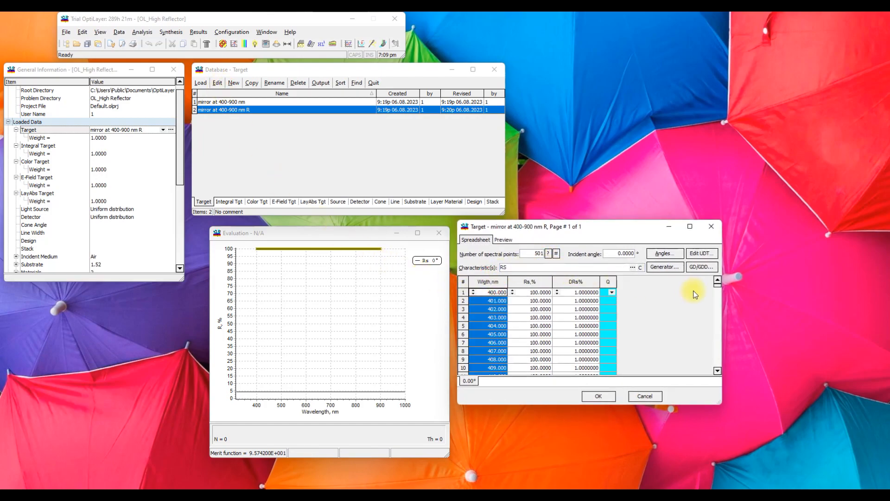
drag(719, 286, 729, 371)
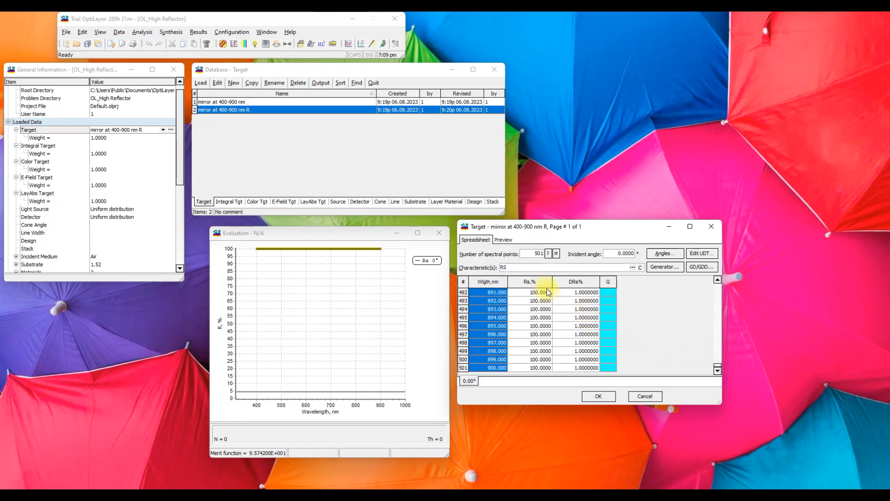
click(533, 281)
drag(718, 370, 714, 280)
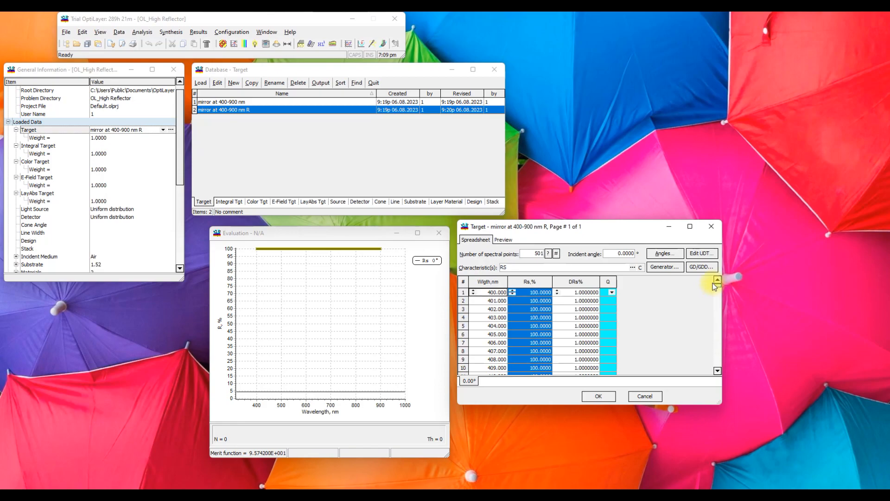
click(599, 396)
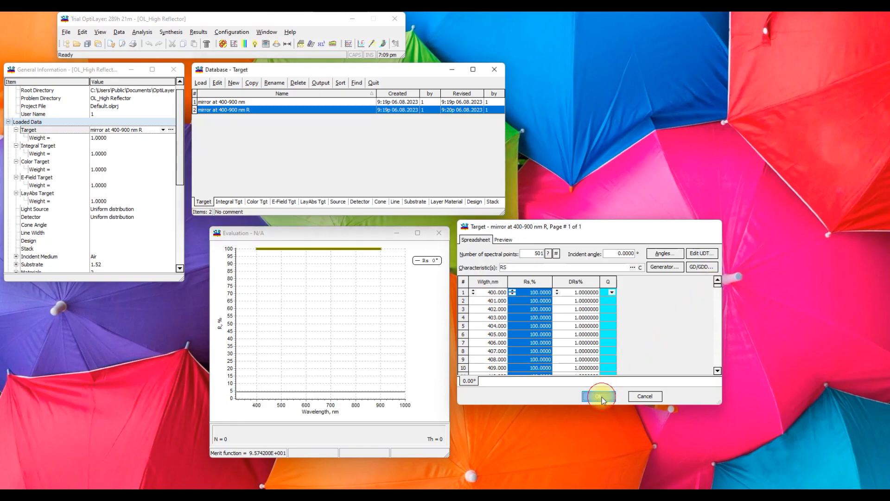
click(197, 86)
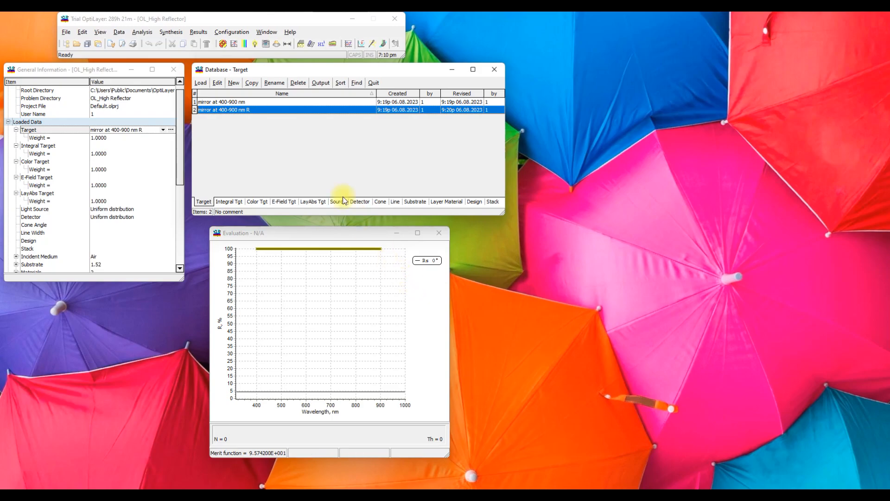
- Run Formula Constrained Optimization with the existing variables and formula, reviewing the variable ranges on both setup pages
click(178, 33)
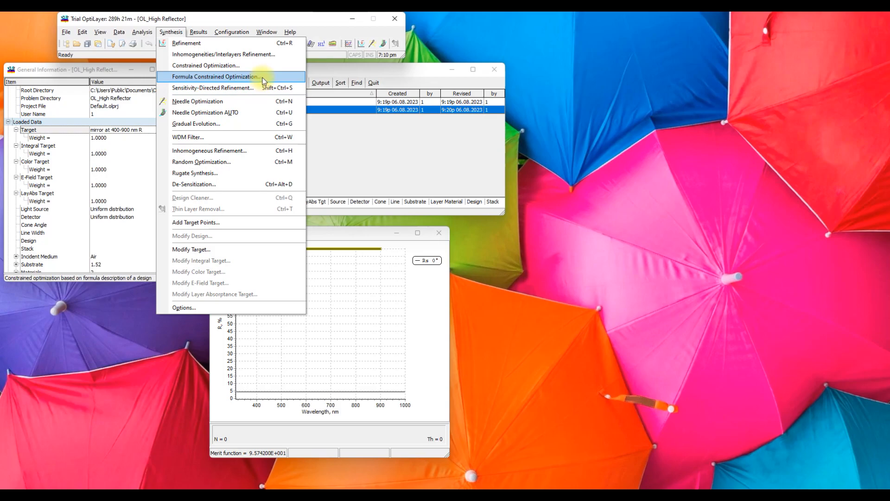
click(192, 77)
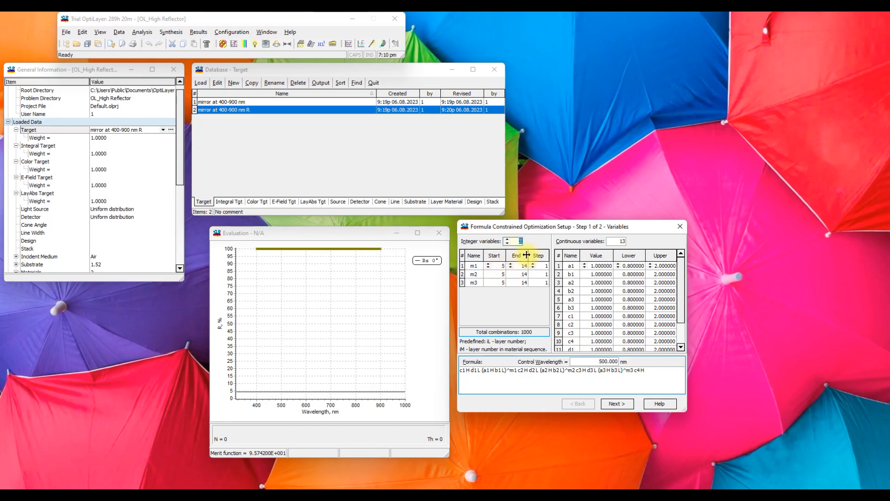
mouse_move(678, 269)
mouse_down()
mouse_move(683, 288)
mouse_move(683, 261)
mouse_up()
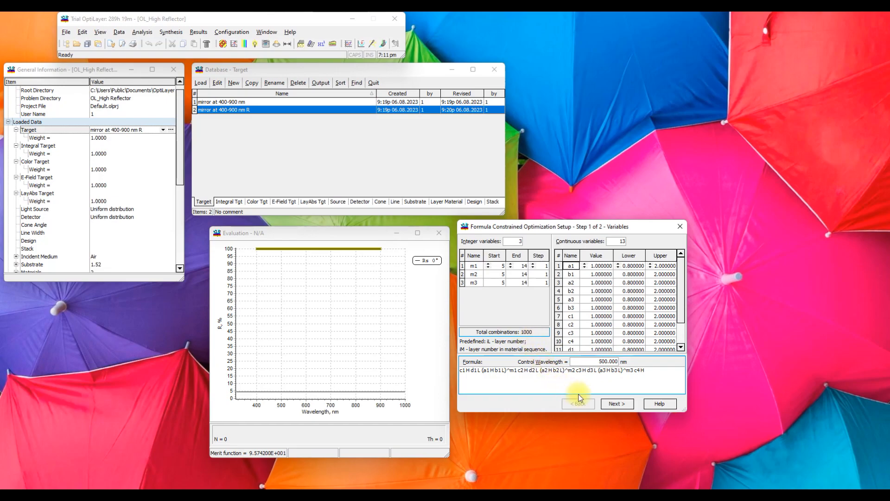
click(611, 404)
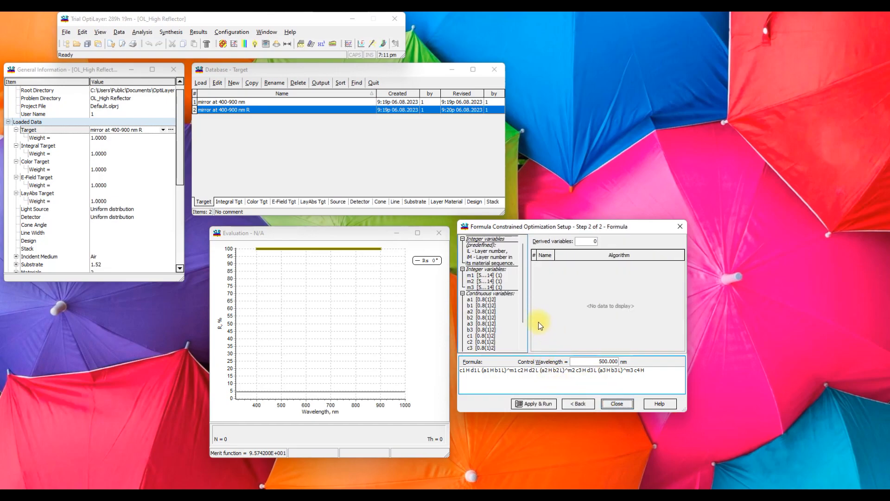
drag(522, 282, 521, 310)
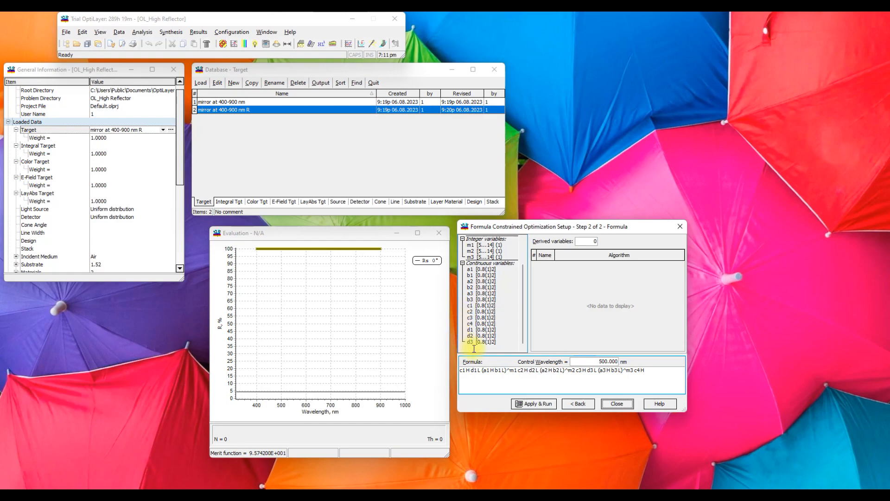
scroll(524, 267, up, 1)
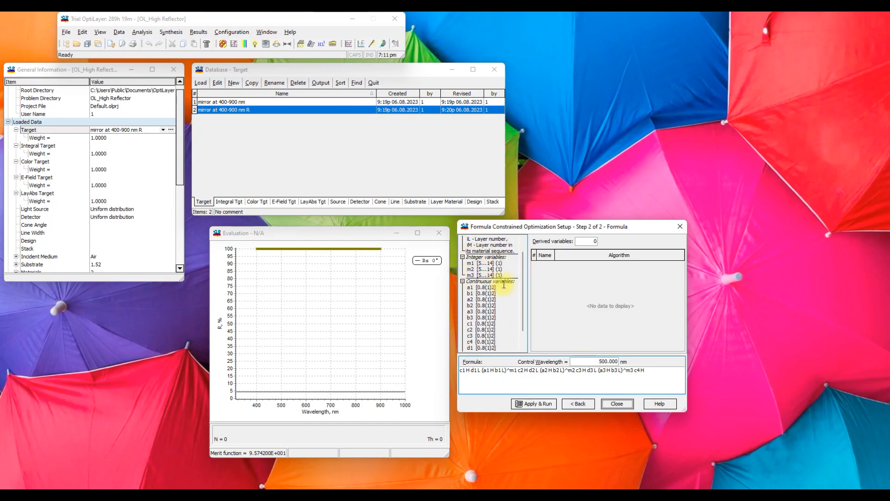
click(528, 403)
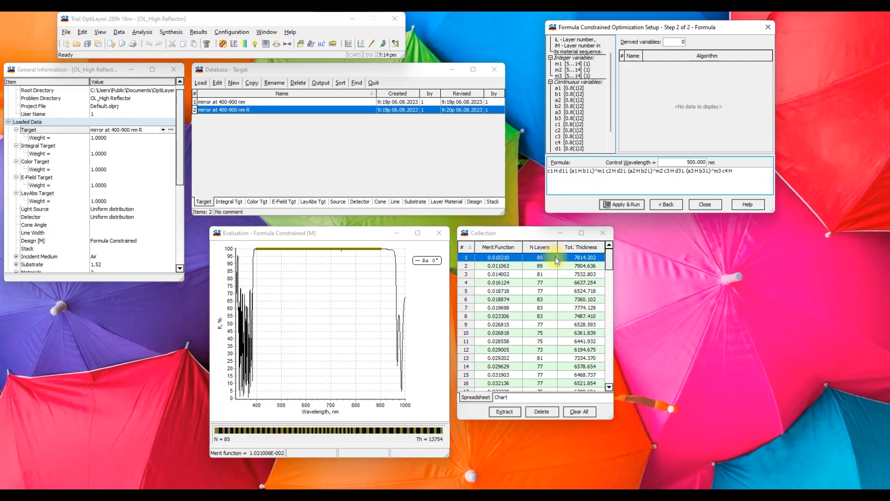
- Compare the spectral performance of collection designs 2, 1, 6, 30, 44 and 46 in the evaluation plot
click(502, 267)
click(505, 259)
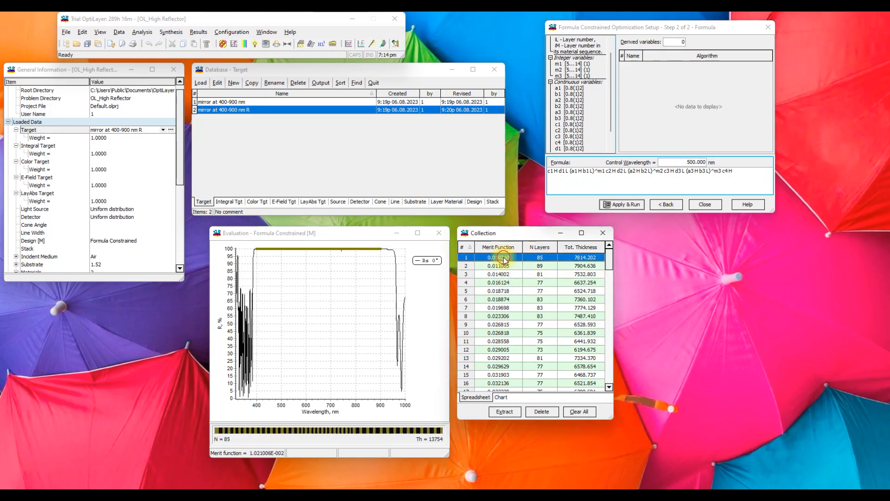
click(508, 299)
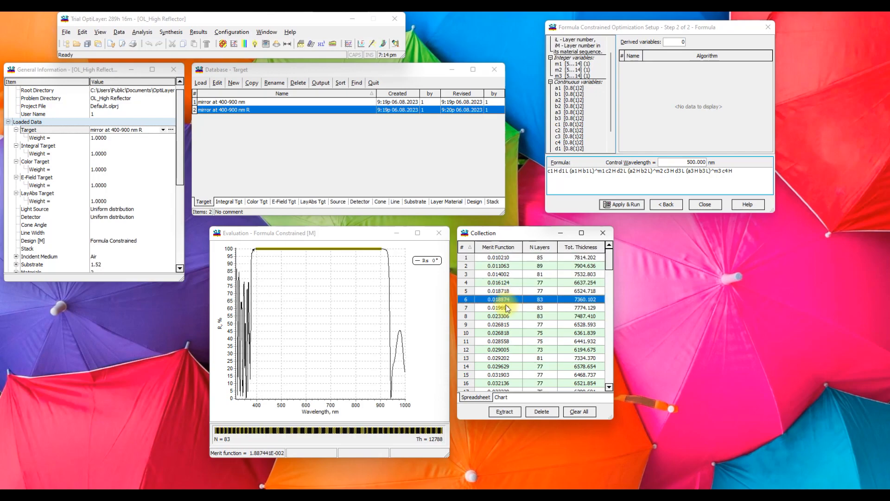
scroll(526, 327, down, 3)
scroll(526, 327, down, 5)
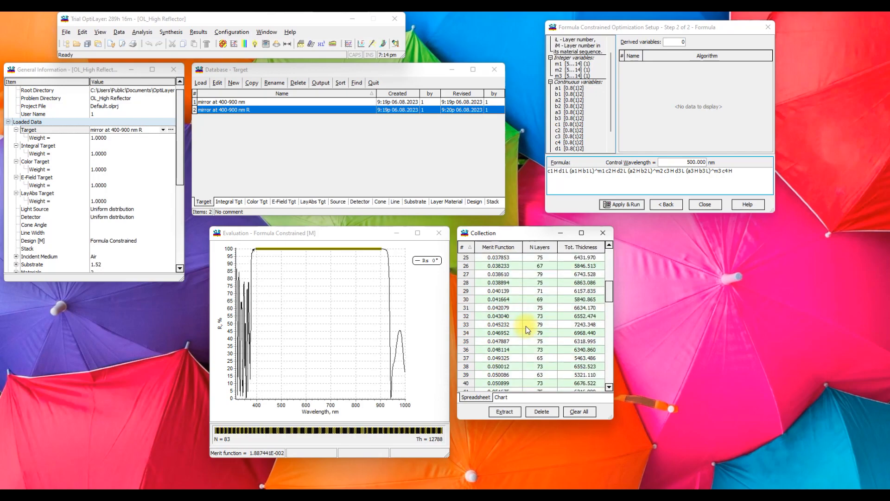
click(519, 301)
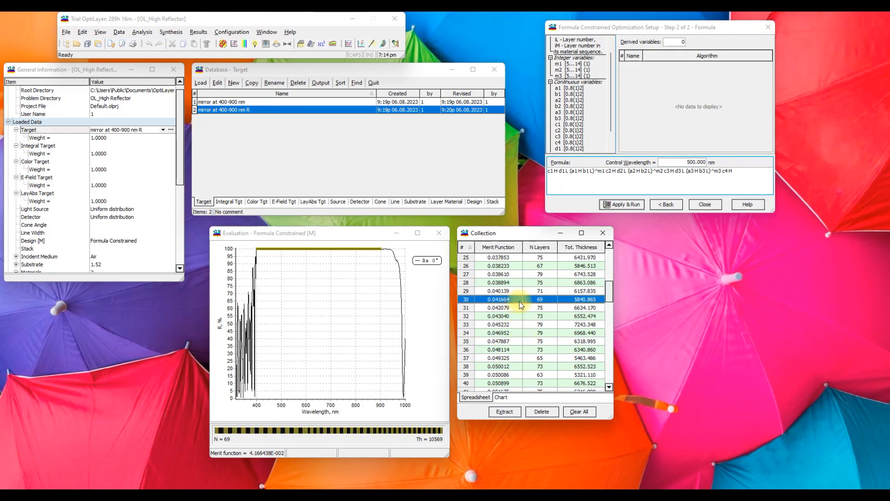
scroll(513, 313, down, 3)
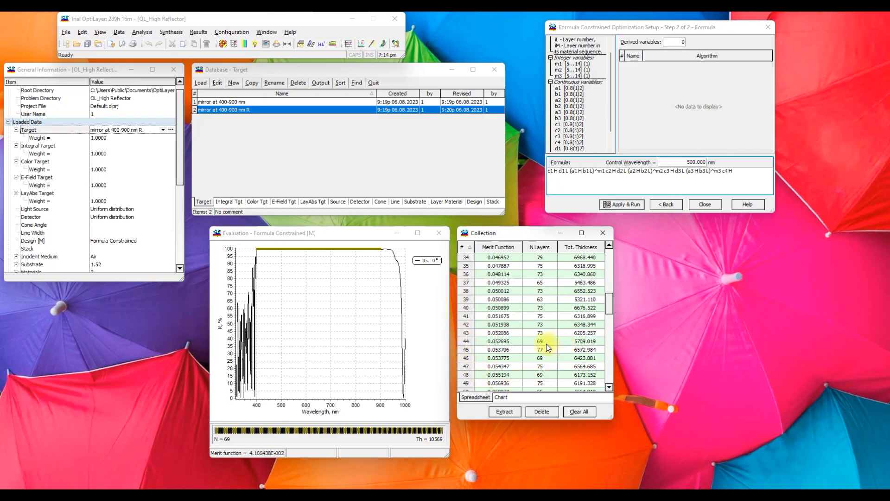
click(507, 342)
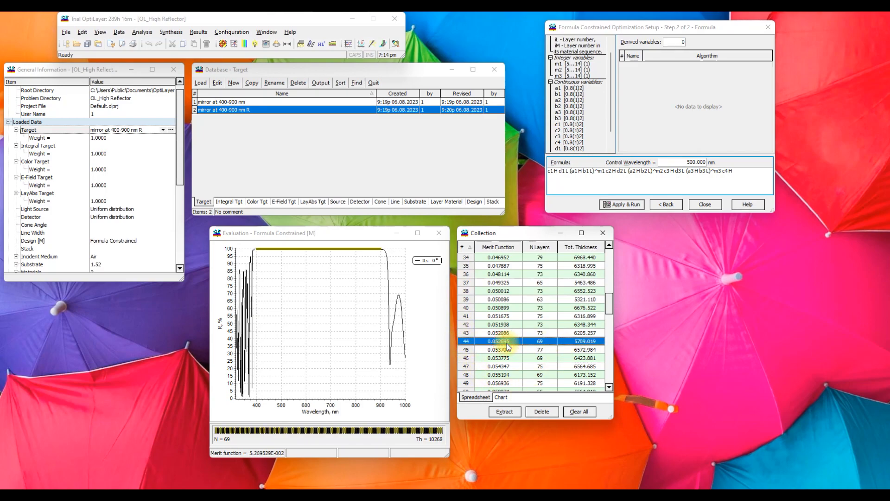
click(500, 358)
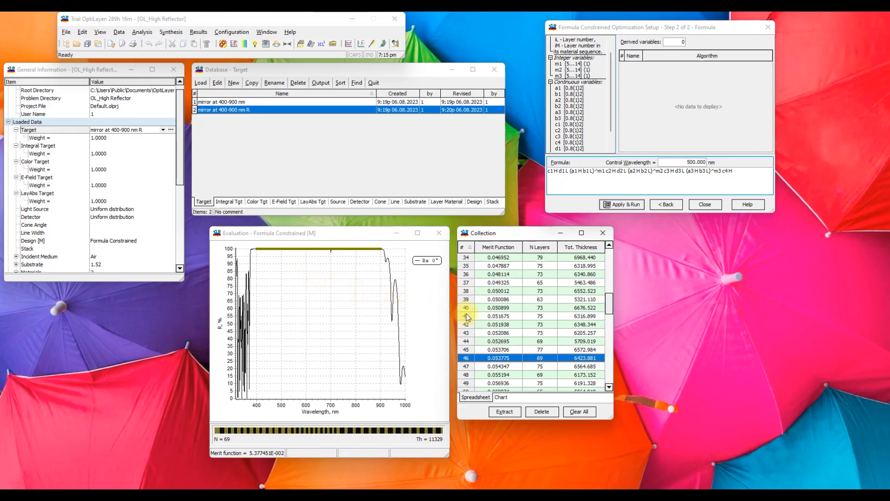
drag(608, 305, 610, 260)
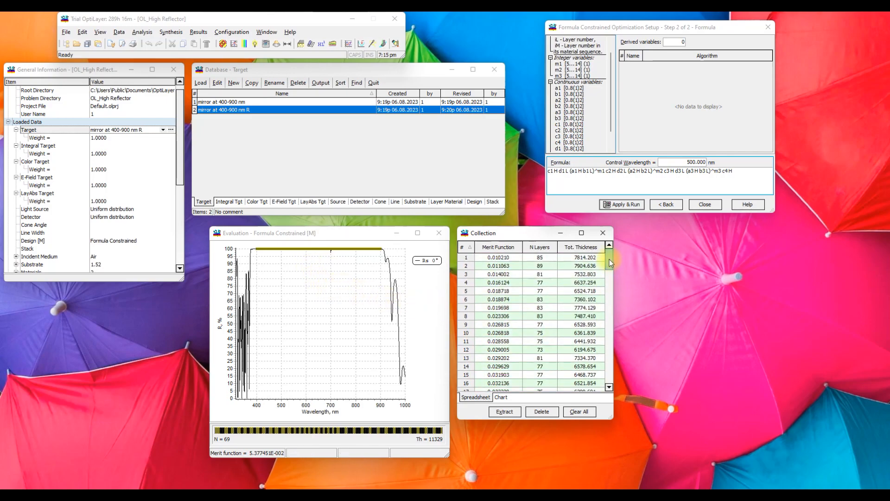
- Open the refractive index profile of the selected design and display its layer thicknesses
click(139, 33)
click(164, 135)
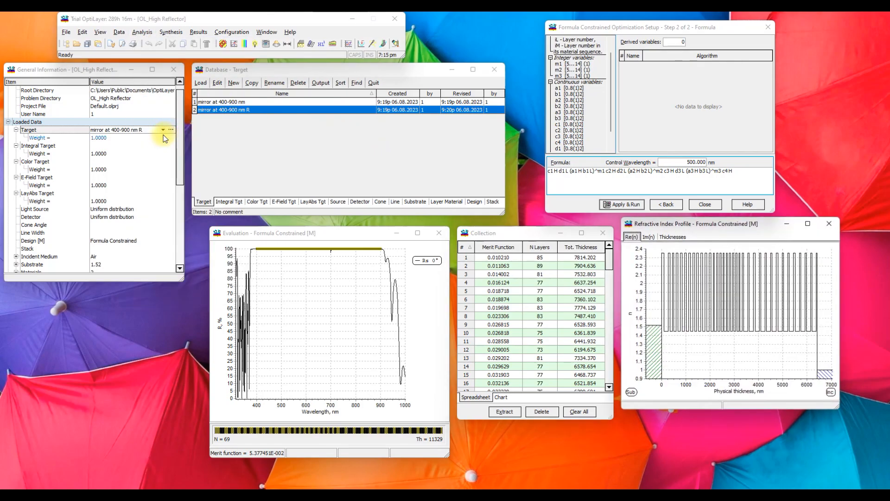
click(674, 237)
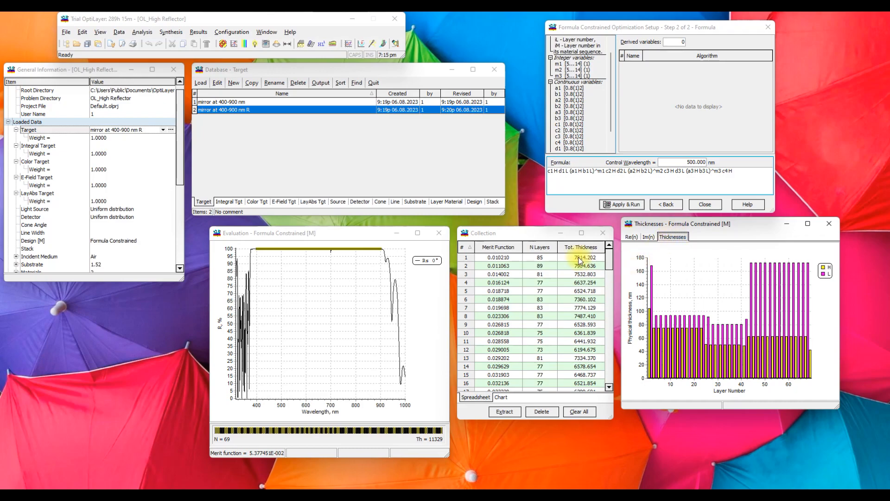
- Compare the layer thicknesses and reflectance of collection designs 18, 16, 6 and 2
scroll(524, 283, down, 3)
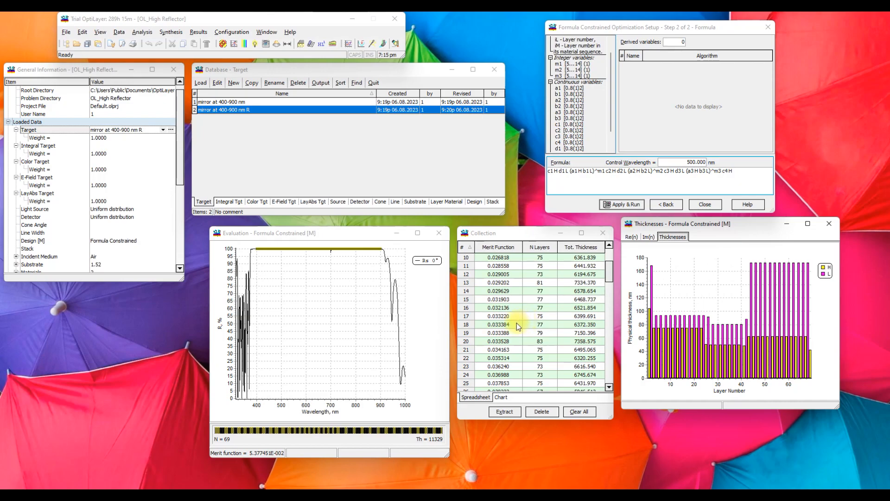
click(501, 325)
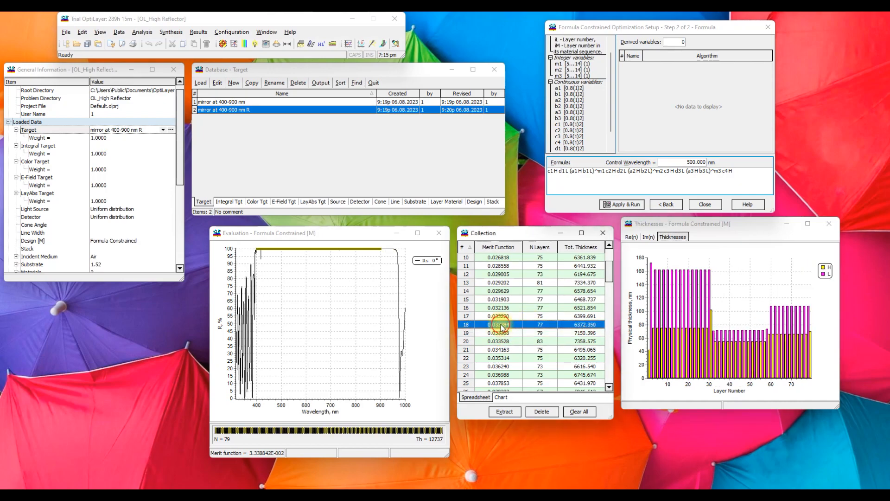
click(500, 307)
scroll(500, 301, up, 3)
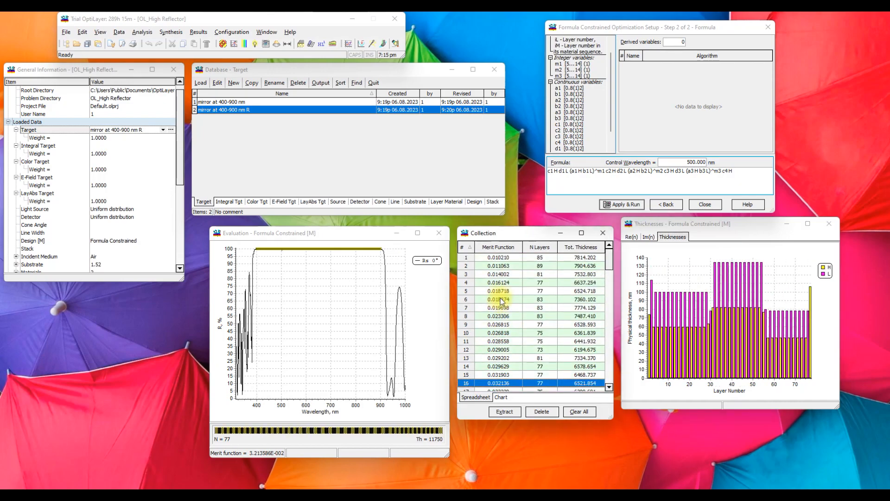
click(496, 300)
click(497, 266)
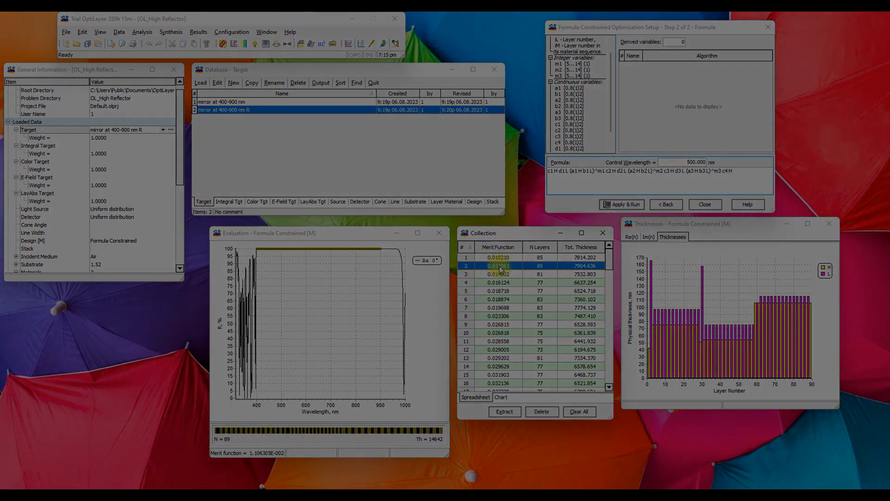